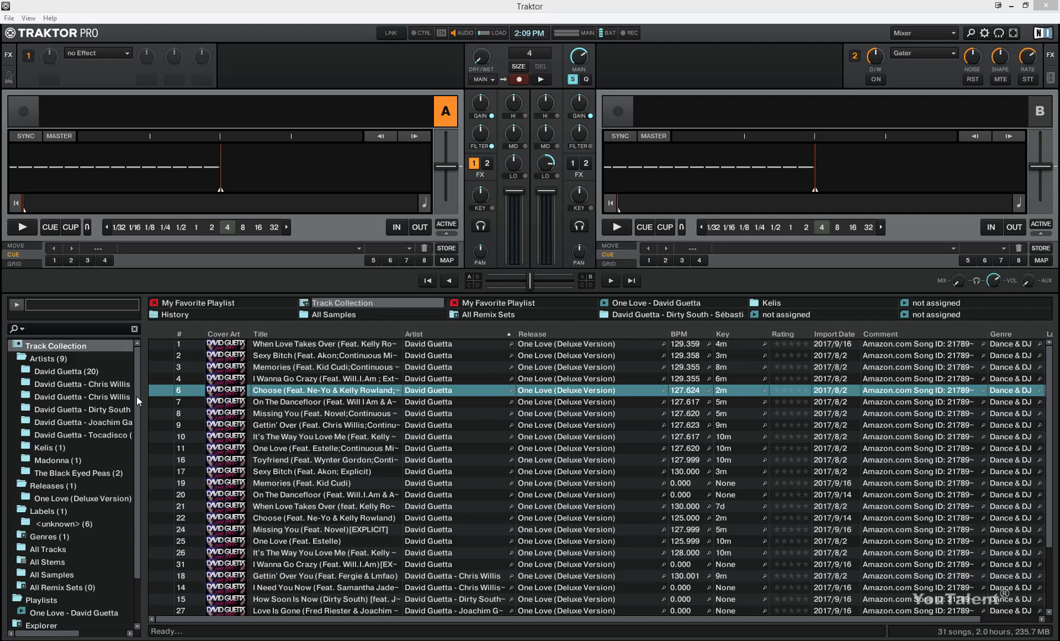
- Open the One Love - David Guetta playlist and browse its 31 tracks, selecting Gettin' Over
{"action": "left_click_drag", "start_coordinate": [137, 396], "coordinate": [137, 450]}
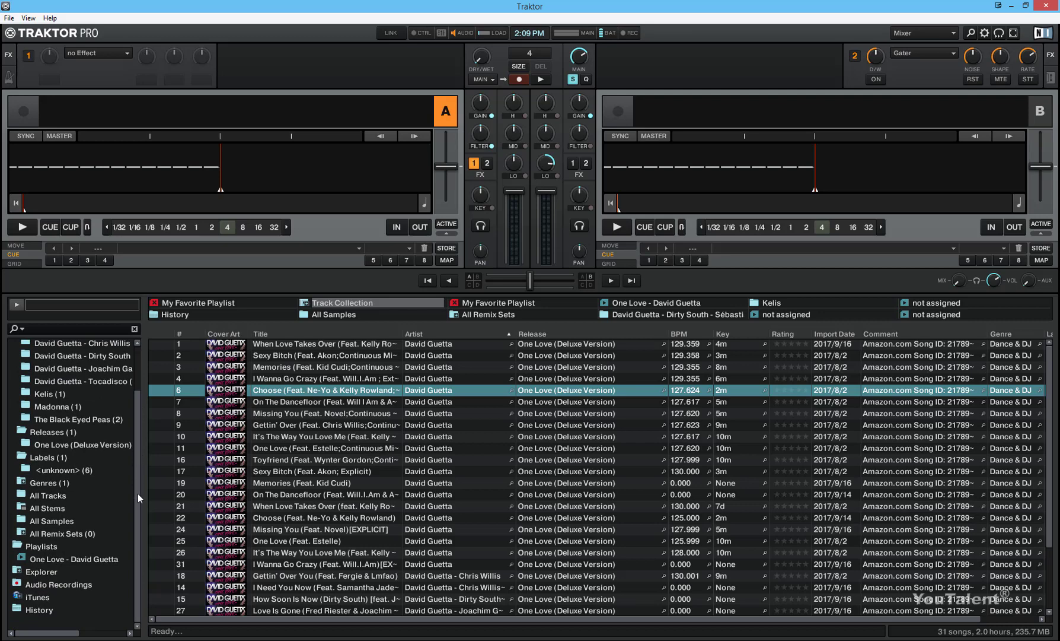
{"action": "mouse_move", "coordinate": [138, 494]}
{"action": "left_mouse_down"}
{"action": "mouse_move", "coordinate": [141, 424]}
{"action": "mouse_move", "coordinate": [138, 497]}
{"action": "left_mouse_up"}
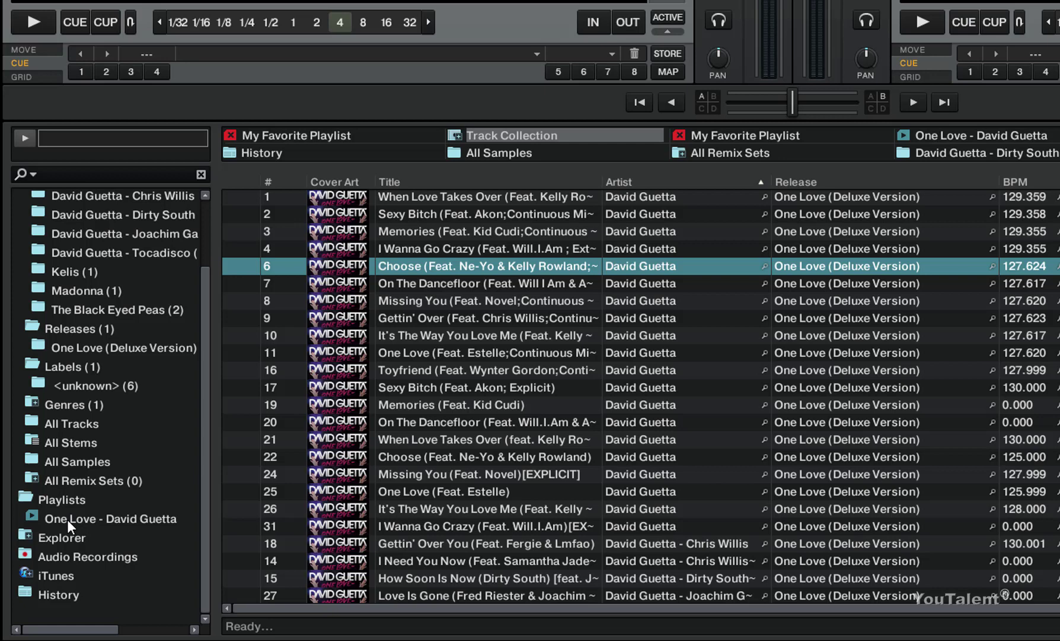
{"action": "left_click", "coordinate": [67, 519]}
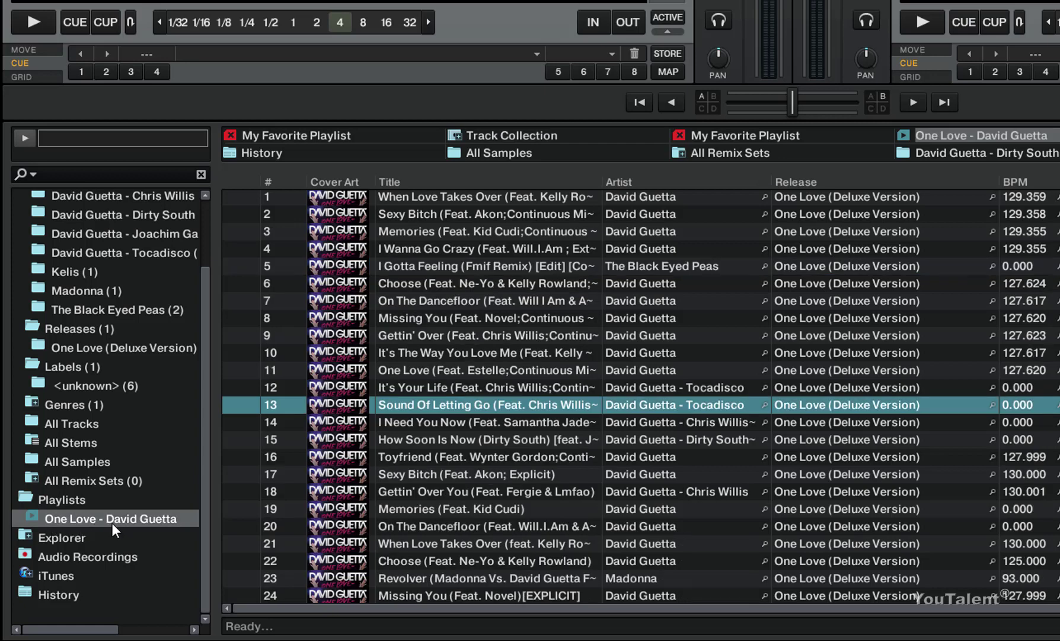
{"action": "left_click", "coordinate": [694, 333]}
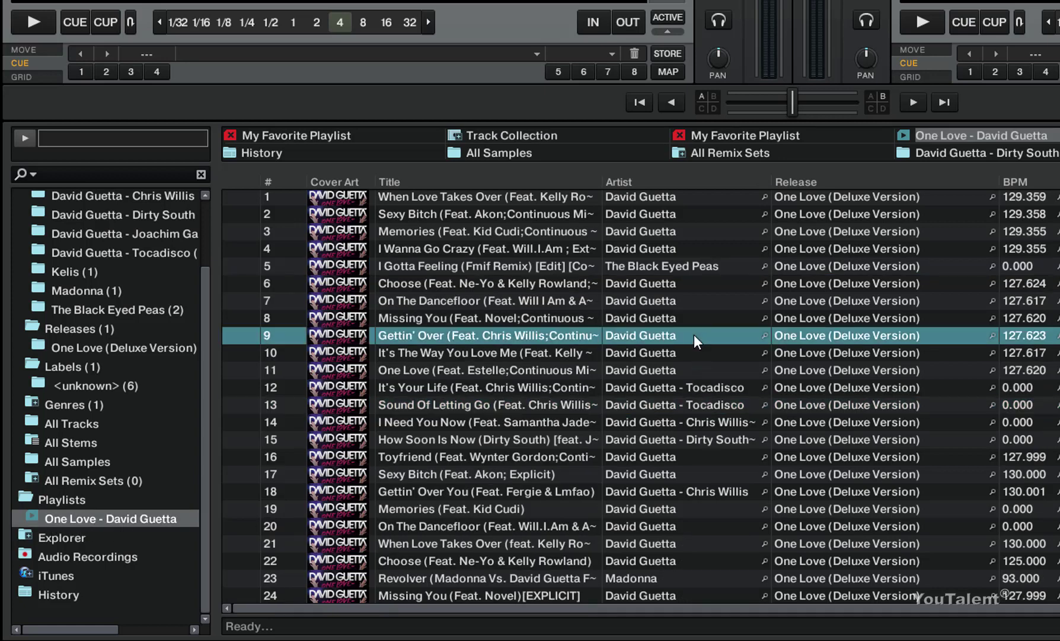
{"action": "scroll", "coordinate": [694, 343], "scroll_direction": "down", "scroll_amount": 2}
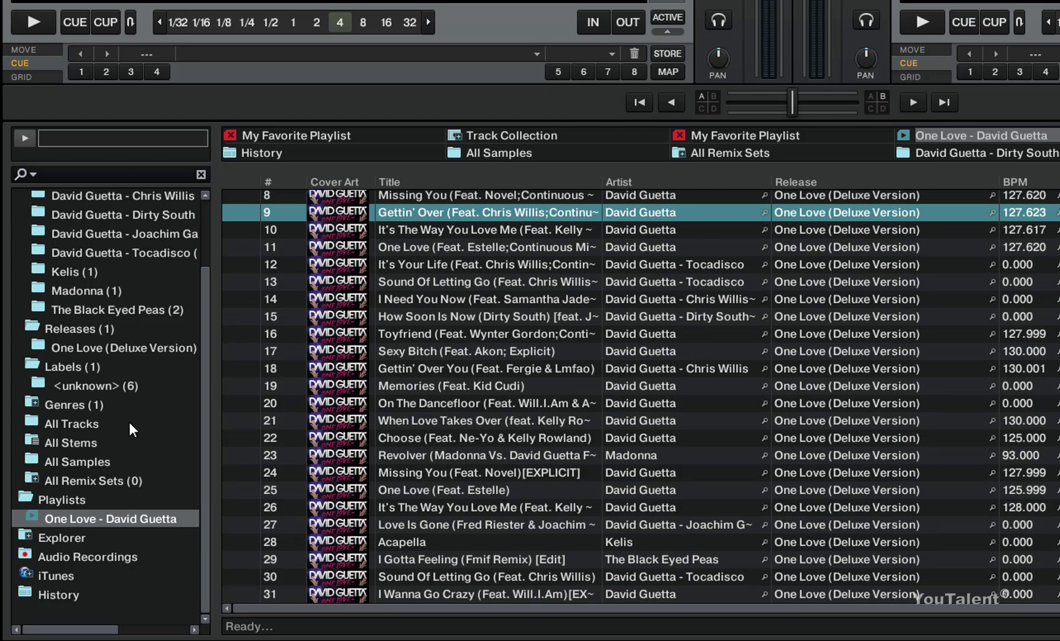
- Add a new playlist named 'My Preparation List' to the Playlists folder
{"action": "right_click", "coordinate": [72, 500]}
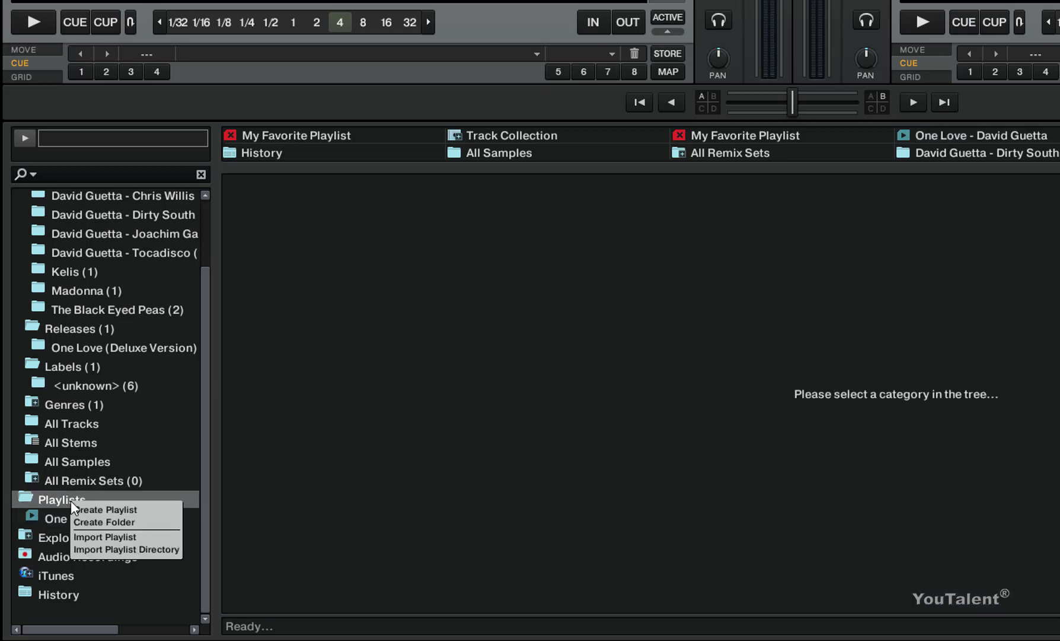
{"action": "left_click", "coordinate": [110, 510]}
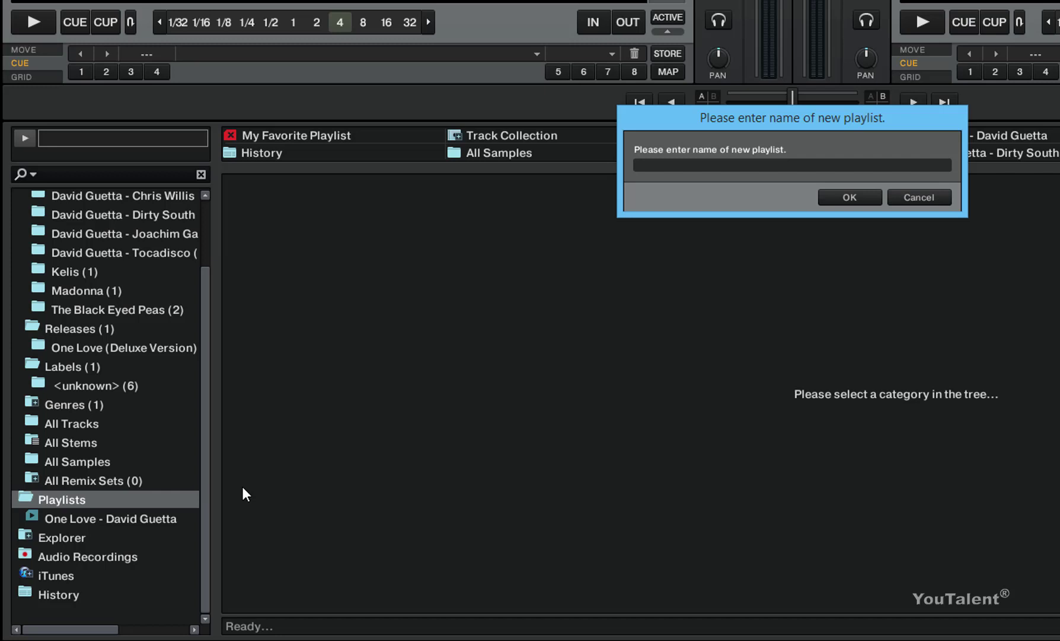
{"action": "type", "text": "My Preparation List"}
{"action": "left_click", "coordinate": [856, 194]}
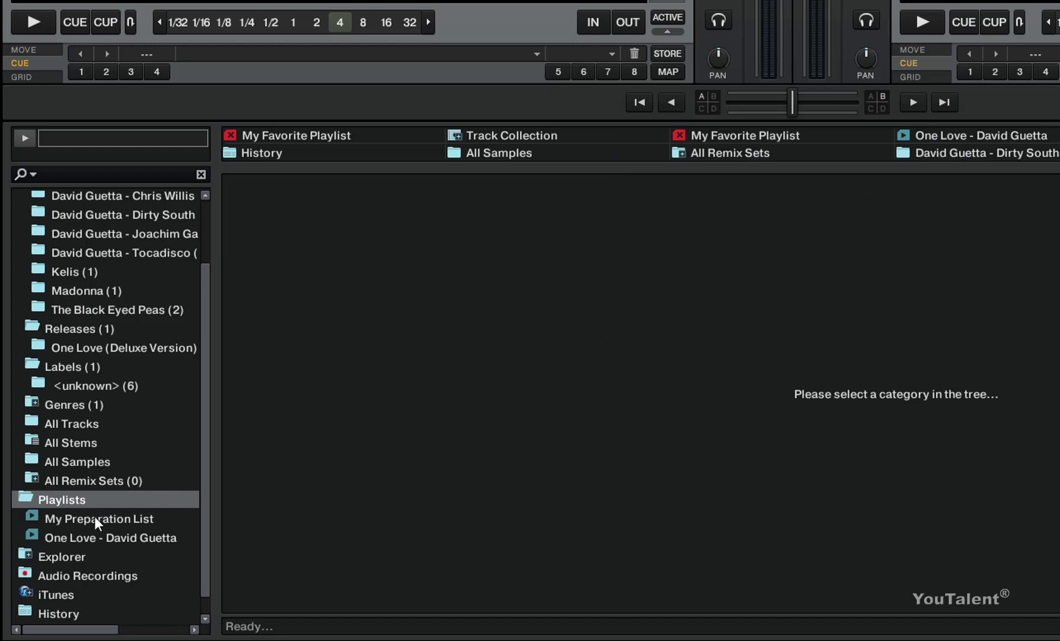
- Select the empty My Preparation List as the preparation list
{"action": "left_click", "coordinate": [78, 520]}
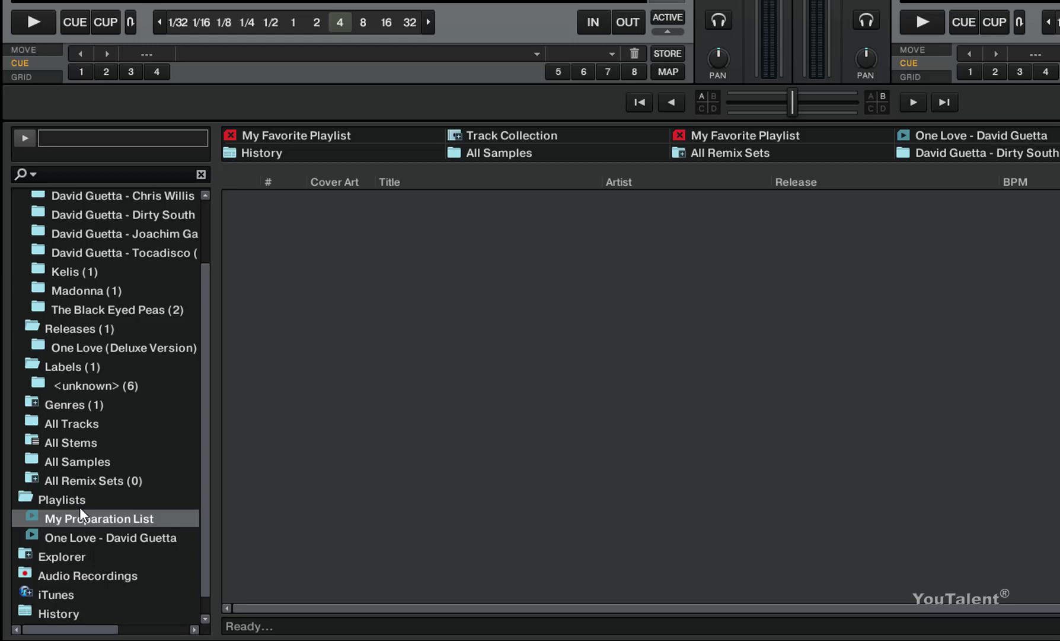
{"action": "right_click", "coordinate": [43, 514]}
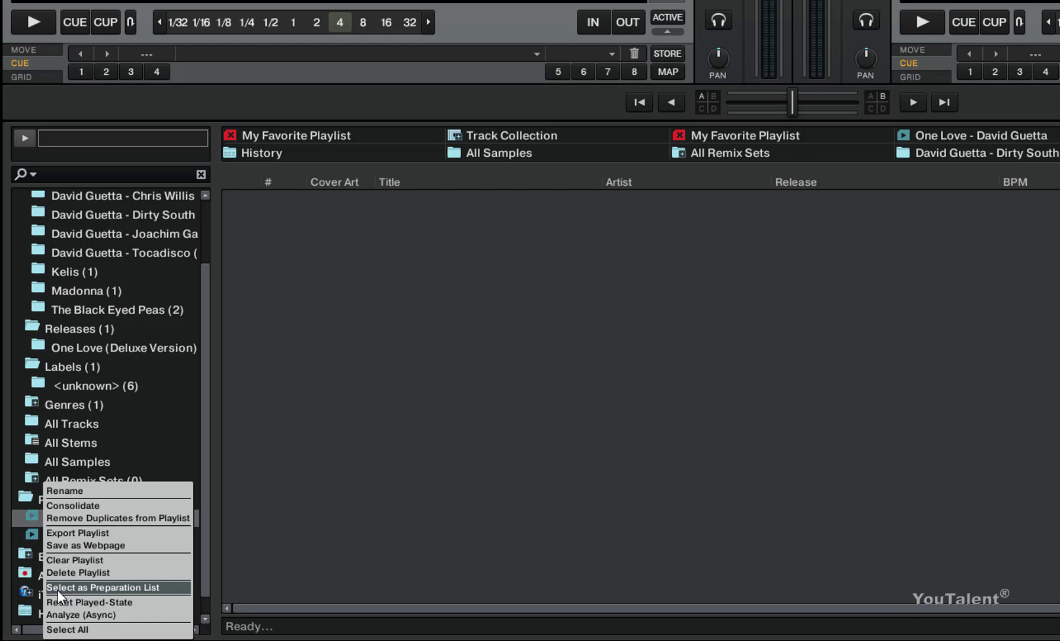
{"action": "left_click", "coordinate": [94, 588]}
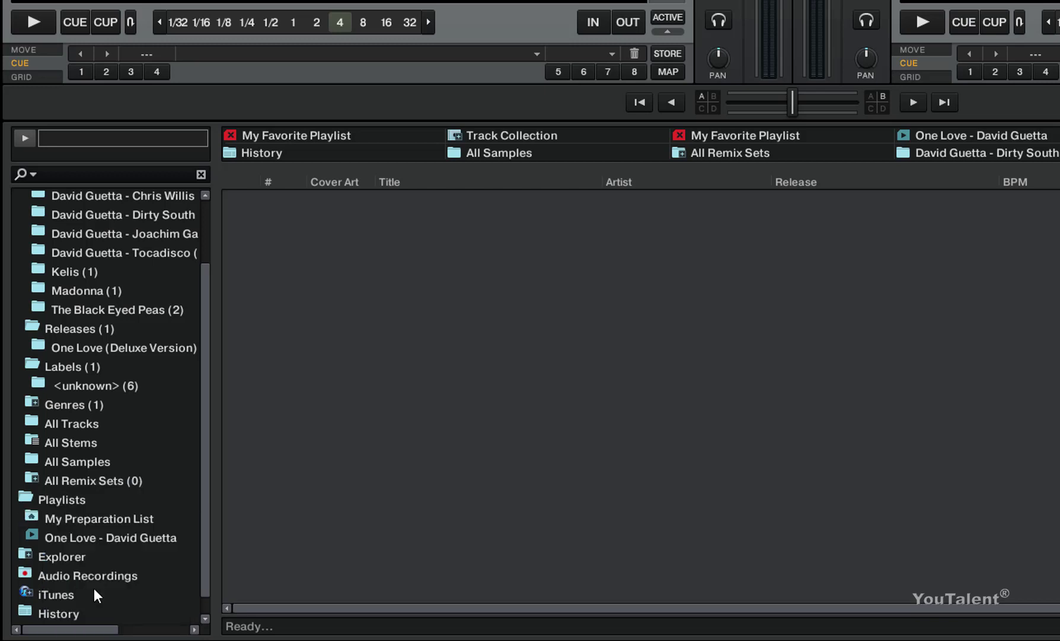
- Drag My Preparation List onto the first Favorites slot in place of My Favorite Playlist
{"action": "left_click", "coordinate": [55, 516]}
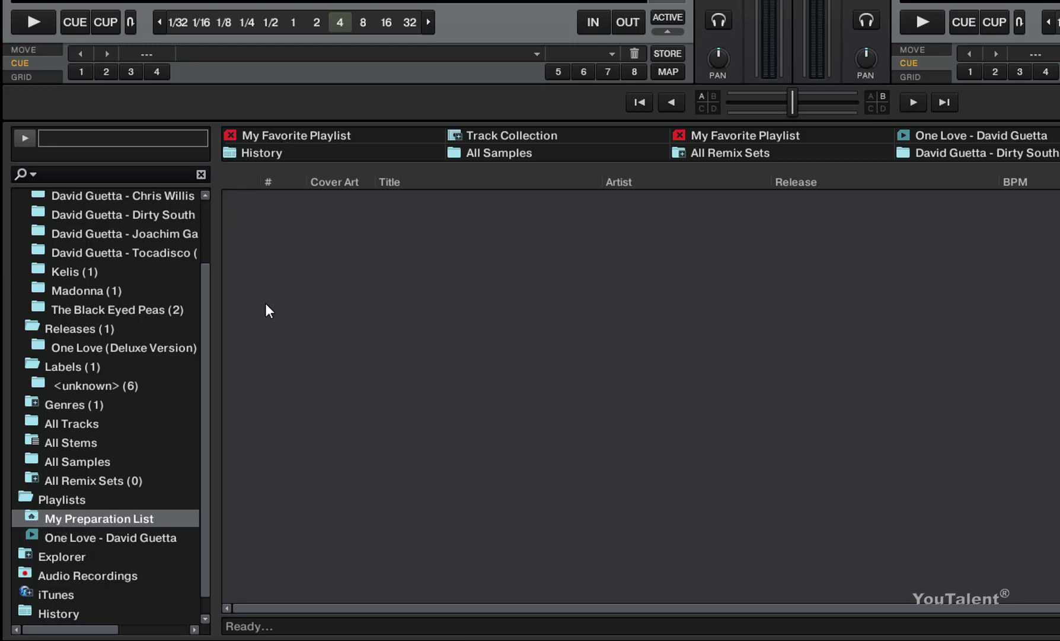
{"action": "left_click_drag", "start_coordinate": [53, 519], "coordinate": [264, 141]}
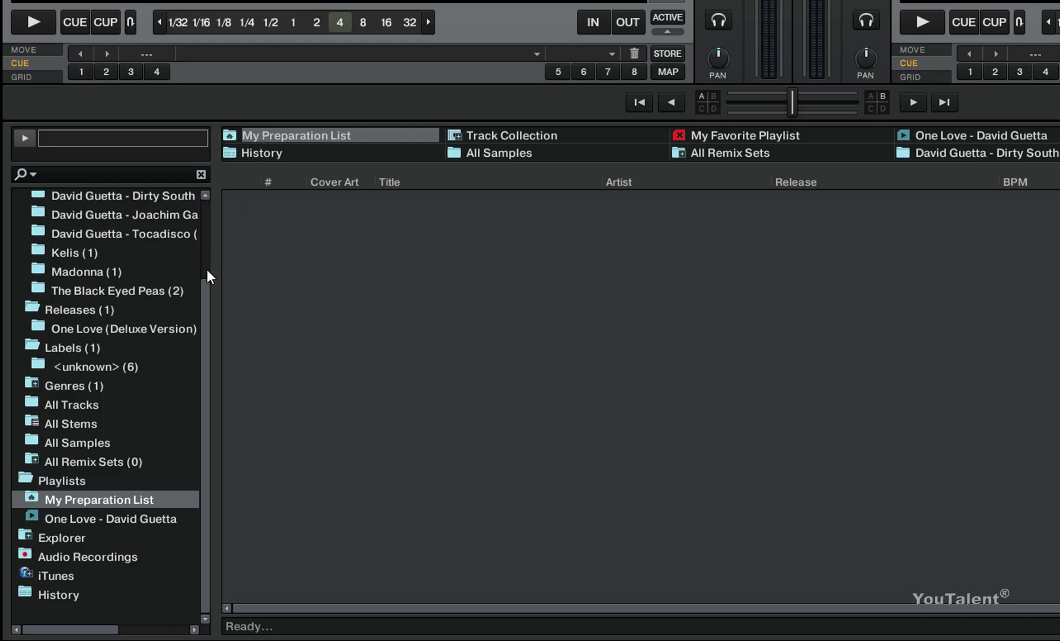
{"action": "left_click_drag", "start_coordinate": [204, 282], "coordinate": [206, 199]}
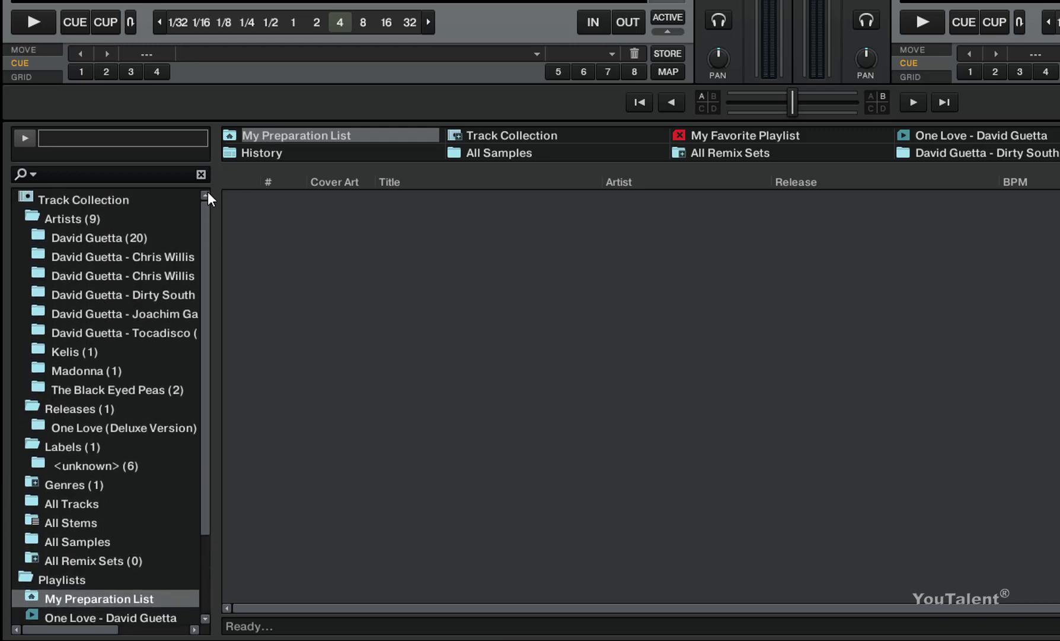
- Append When Love Takes Over from David Guetta (20) to the preparation list, then view My Preparation List
{"action": "left_click", "coordinate": [87, 237]}
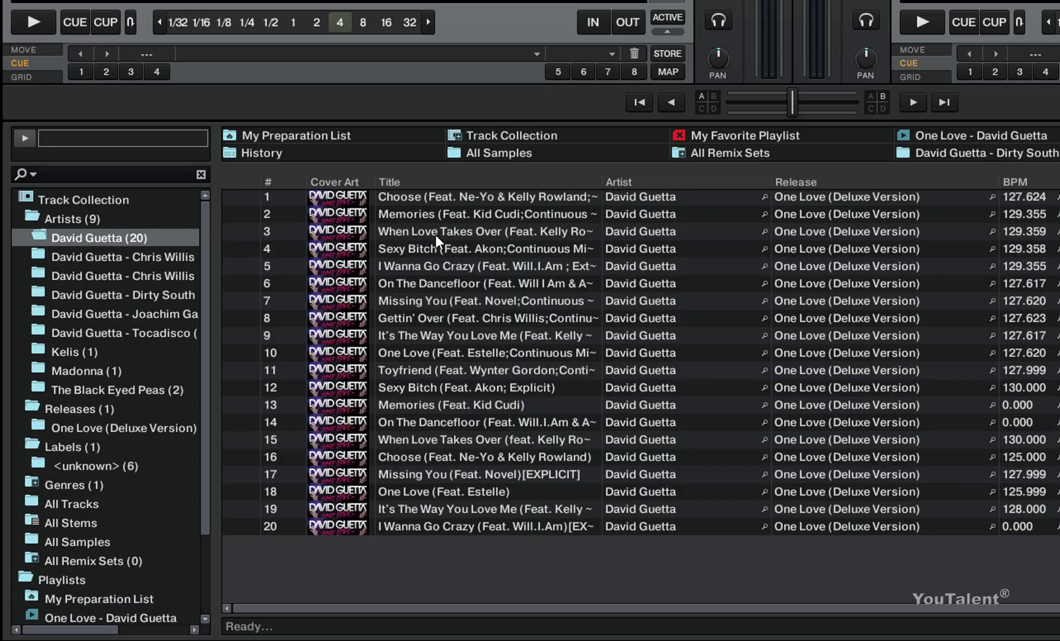
{"action": "left_click", "coordinate": [466, 229]}
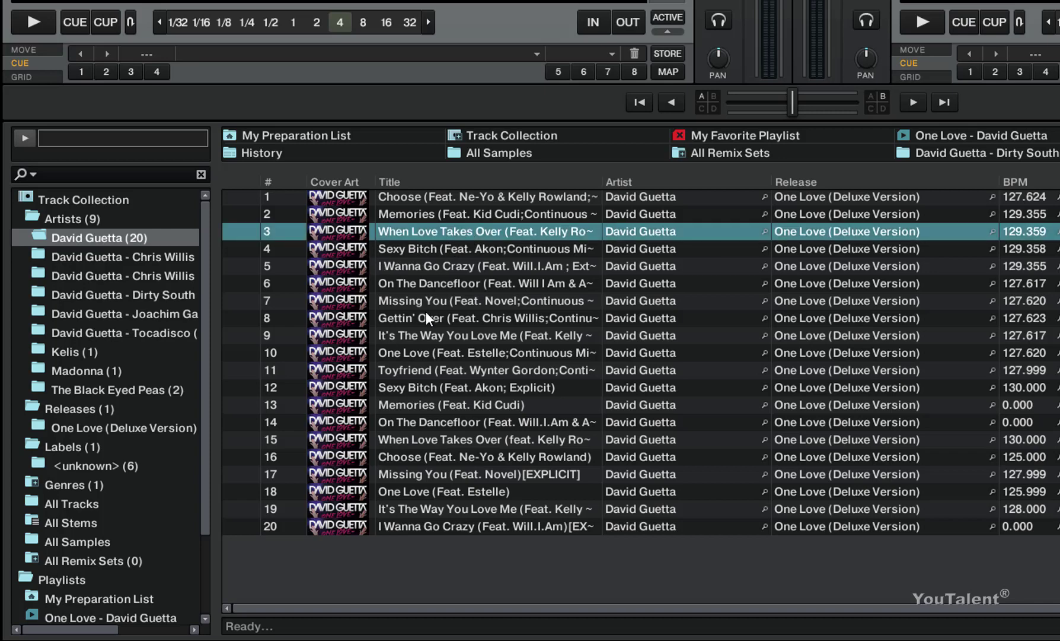
{"action": "right_click", "coordinate": [442, 230]}
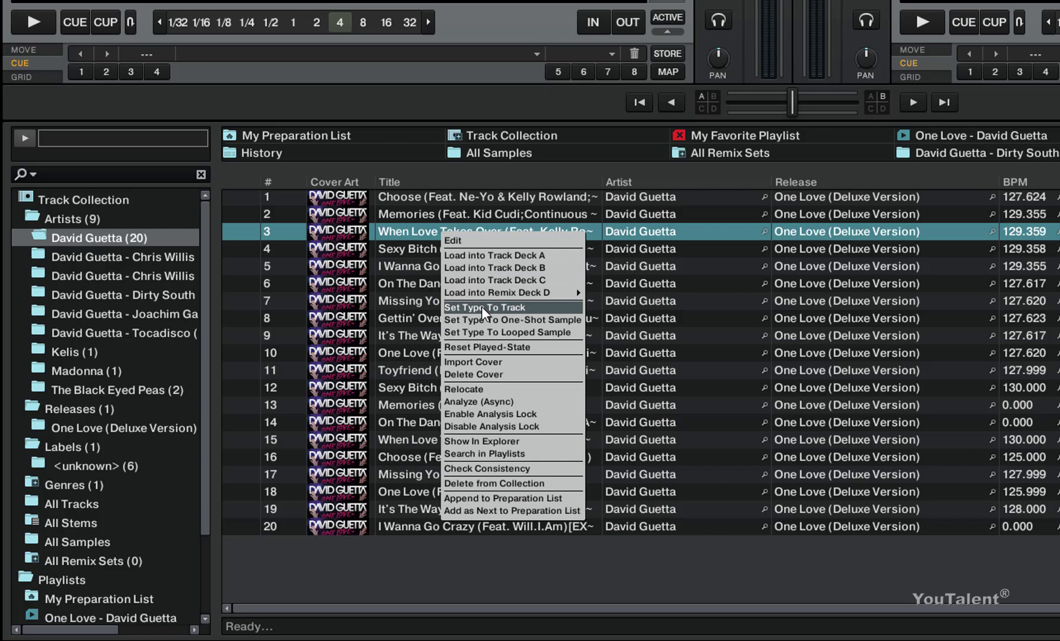
{"action": "left_click", "coordinate": [488, 498]}
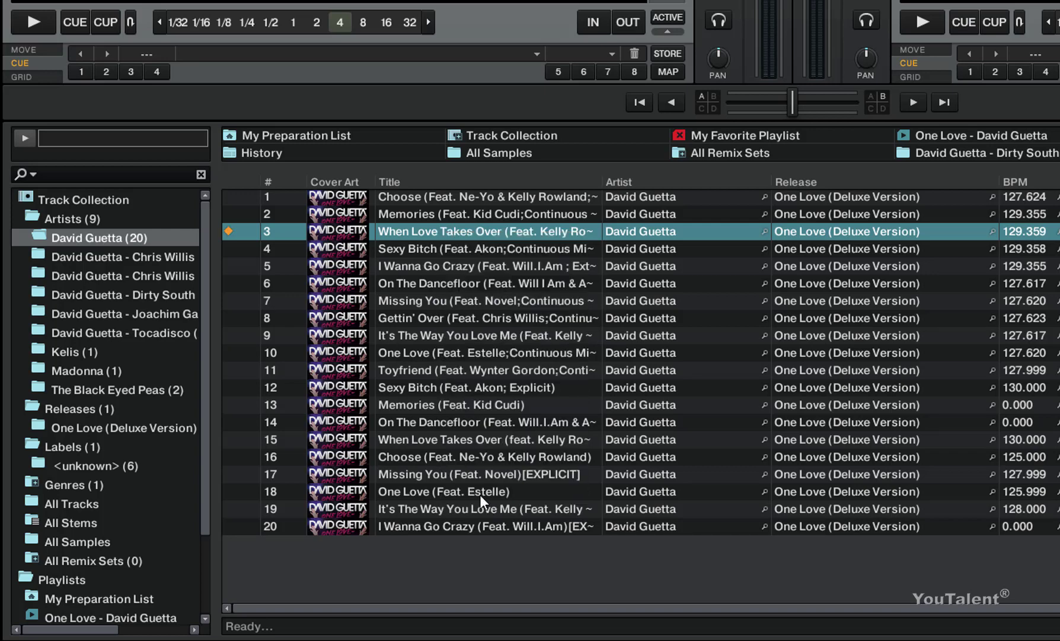
{"action": "left_click", "coordinate": [307, 135]}
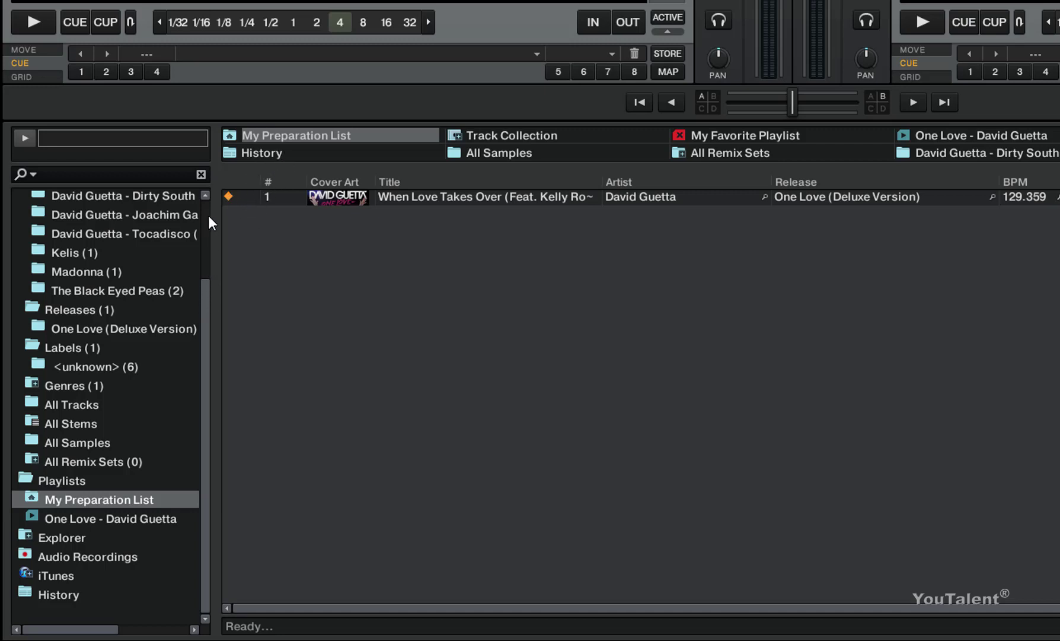
{"action": "scroll", "coordinate": [195, 213], "scroll_direction": "up", "scroll_amount": 3}
{"action": "left_click", "coordinate": [83, 238]}
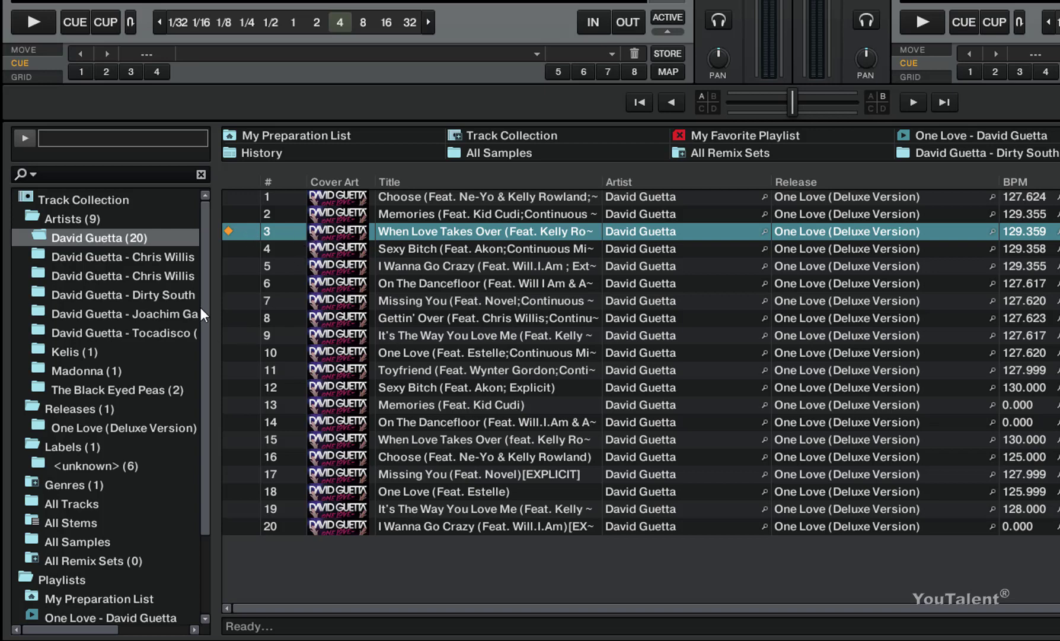
{"action": "left_click", "coordinate": [99, 198]}
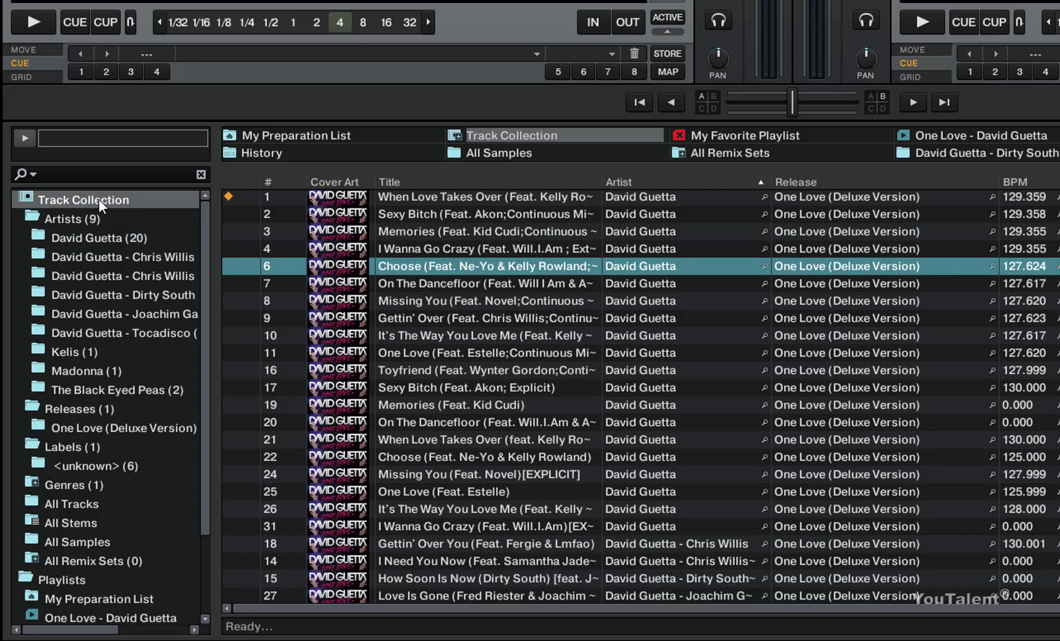
{"action": "scroll", "coordinate": [468, 242], "scroll_direction": "down", "scroll_amount": 3}
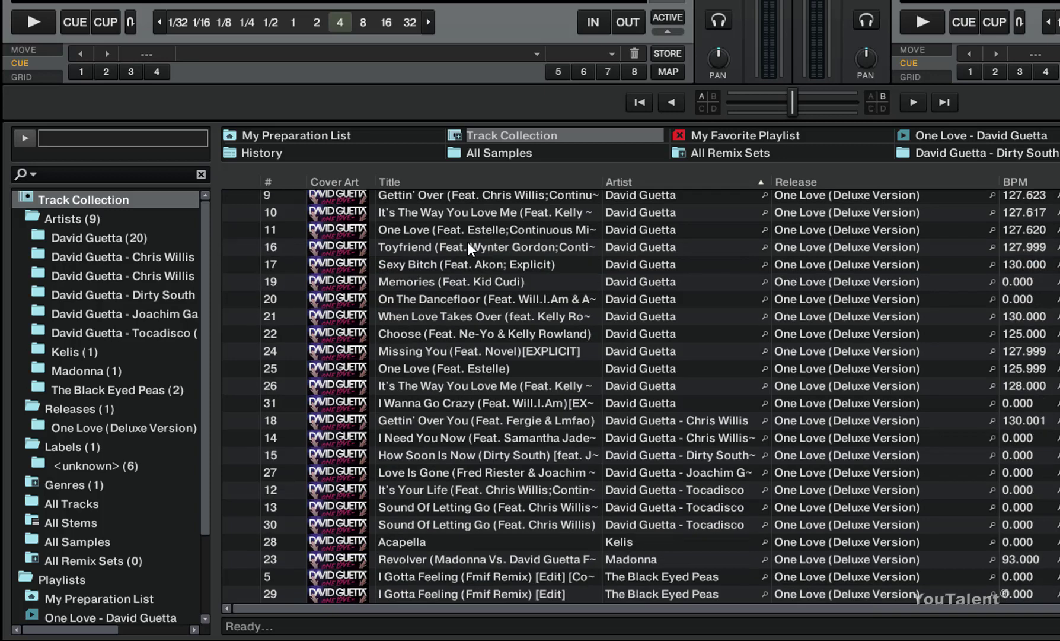
{"action": "scroll", "coordinate": [468, 242], "scroll_direction": "up", "scroll_amount": 3}
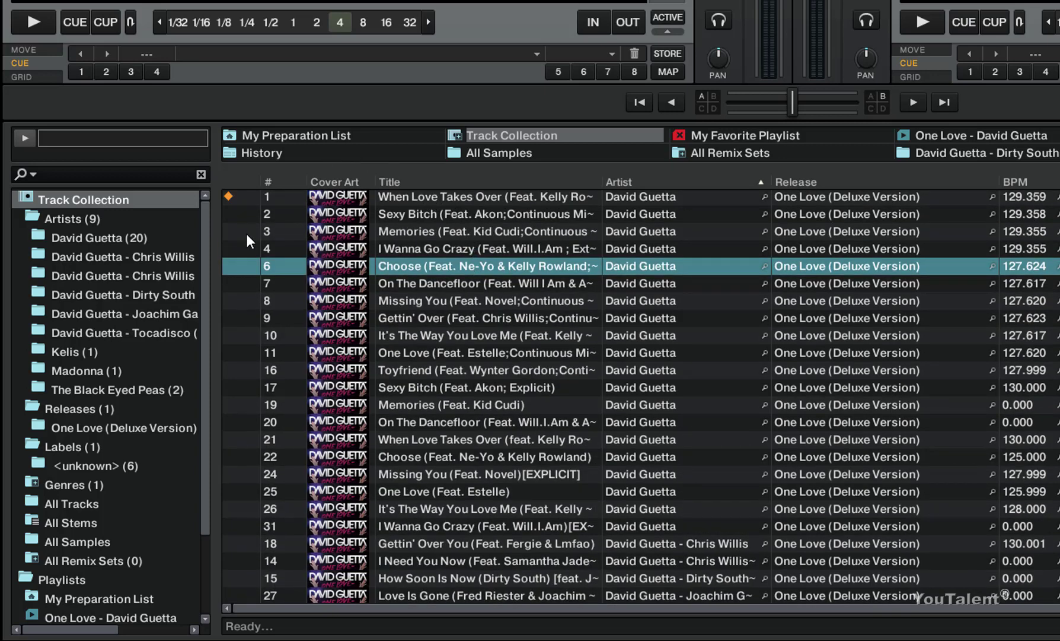
{"action": "left_click_drag", "start_coordinate": [206, 245], "coordinate": [196, 396]}
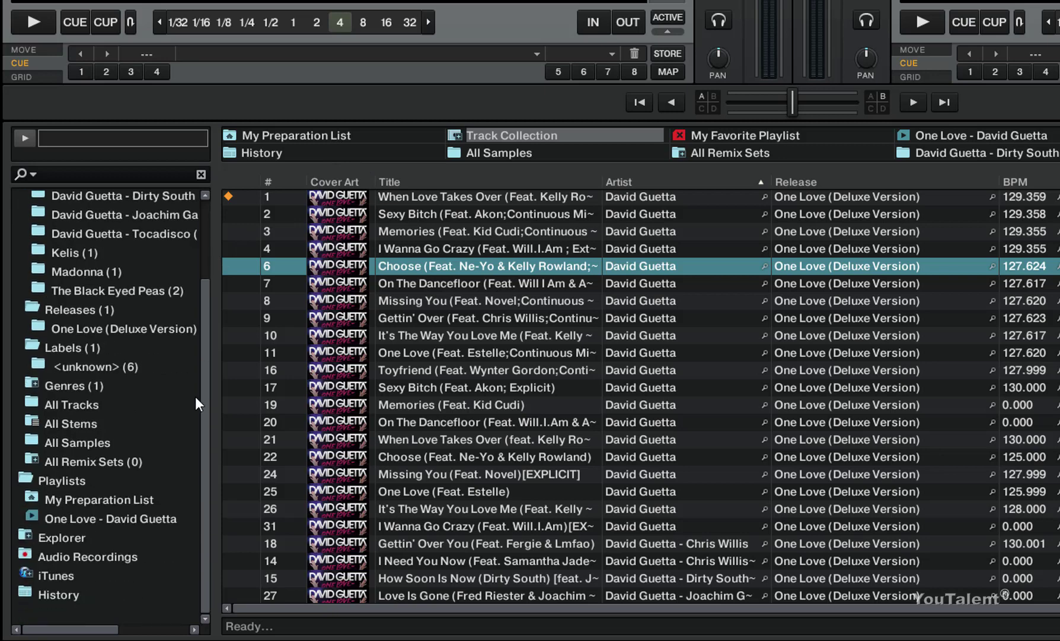
{"action": "left_click", "coordinate": [87, 517]}
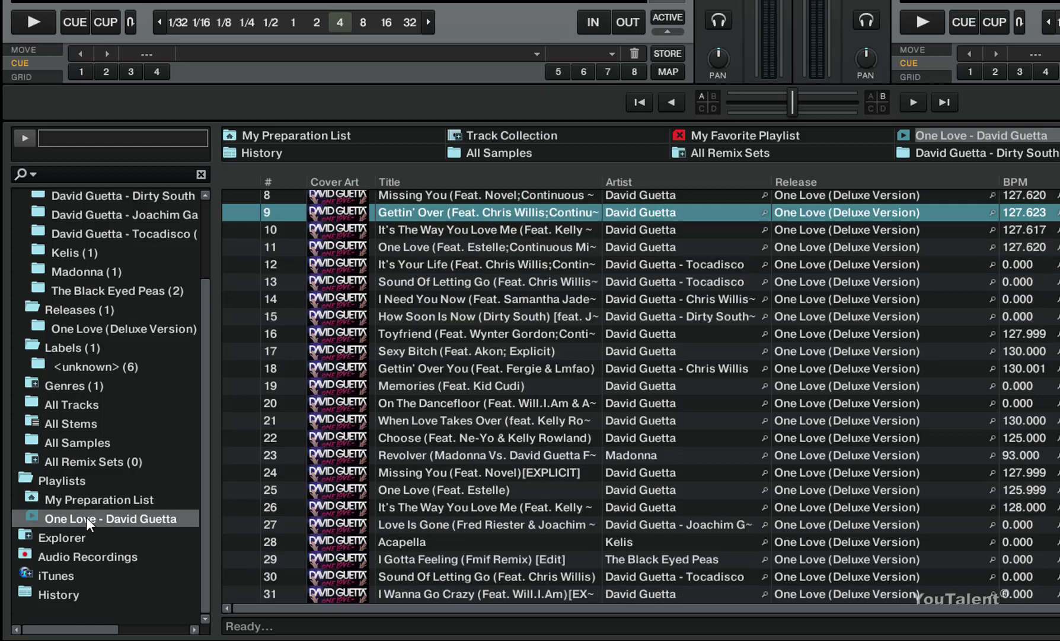
{"action": "scroll", "coordinate": [480, 410], "scroll_direction": "up", "scroll_amount": 3}
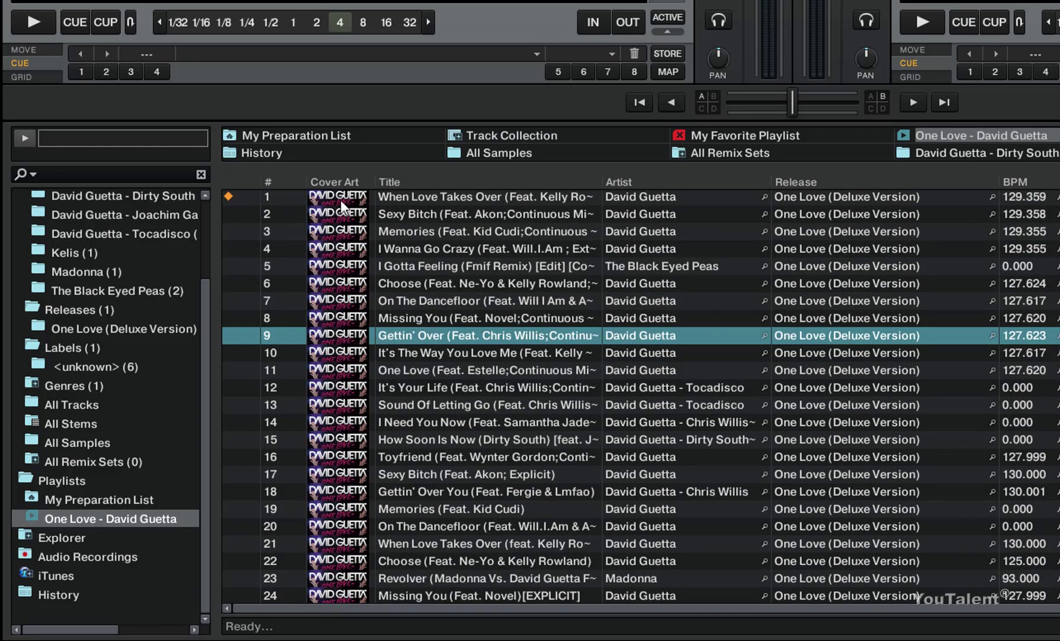
{"action": "left_click", "coordinate": [269, 197]}
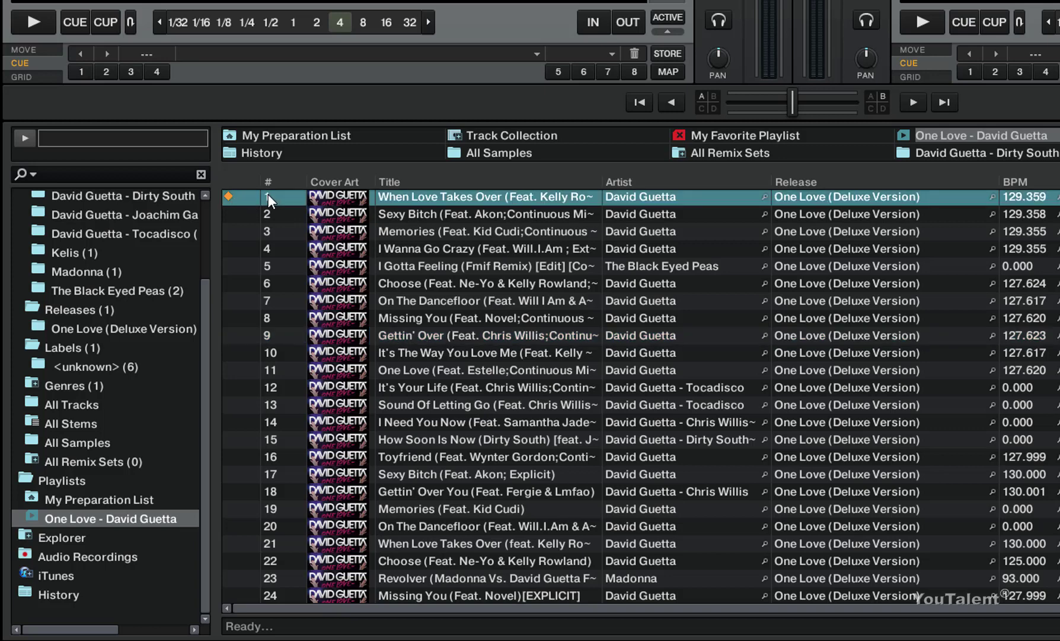
{"action": "left_click", "coordinate": [279, 135]}
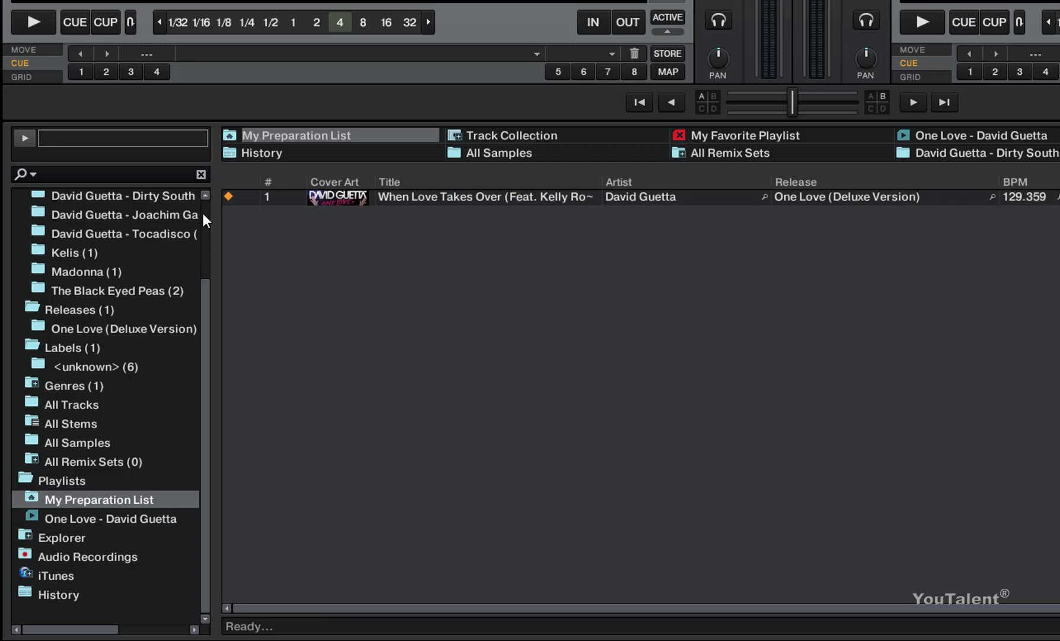
{"action": "scroll", "coordinate": [203, 210], "scroll_direction": "up", "scroll_amount": 2}
- Append David Guetta track 3 to the preparation list again, then reopen My Preparation List
{"action": "left_click", "coordinate": [105, 238]}
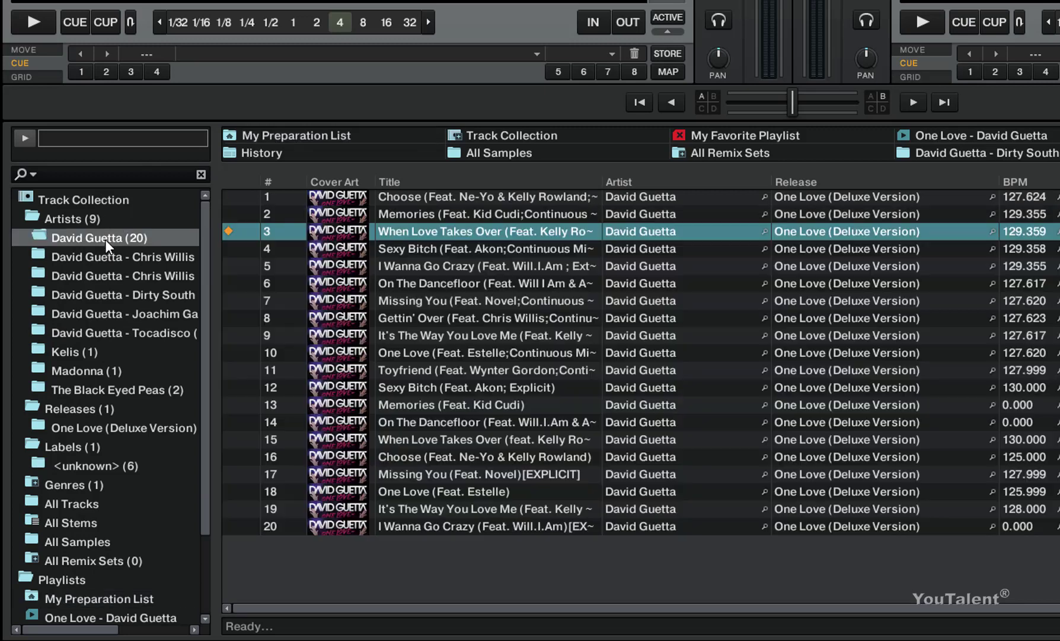
{"action": "right_click", "coordinate": [391, 225]}
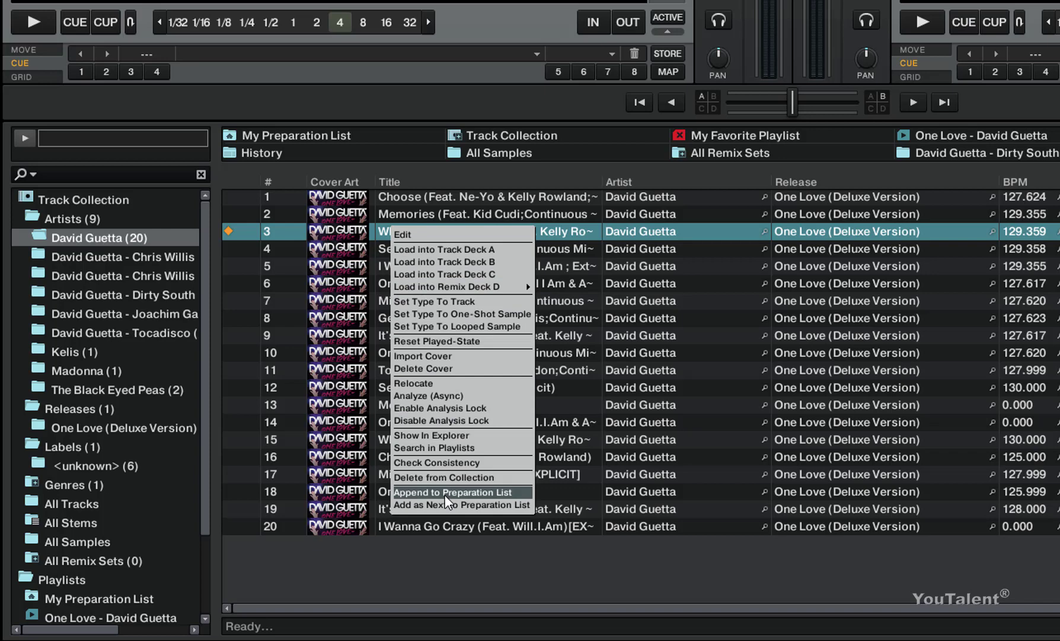
{"action": "left_click", "coordinate": [609, 397]}
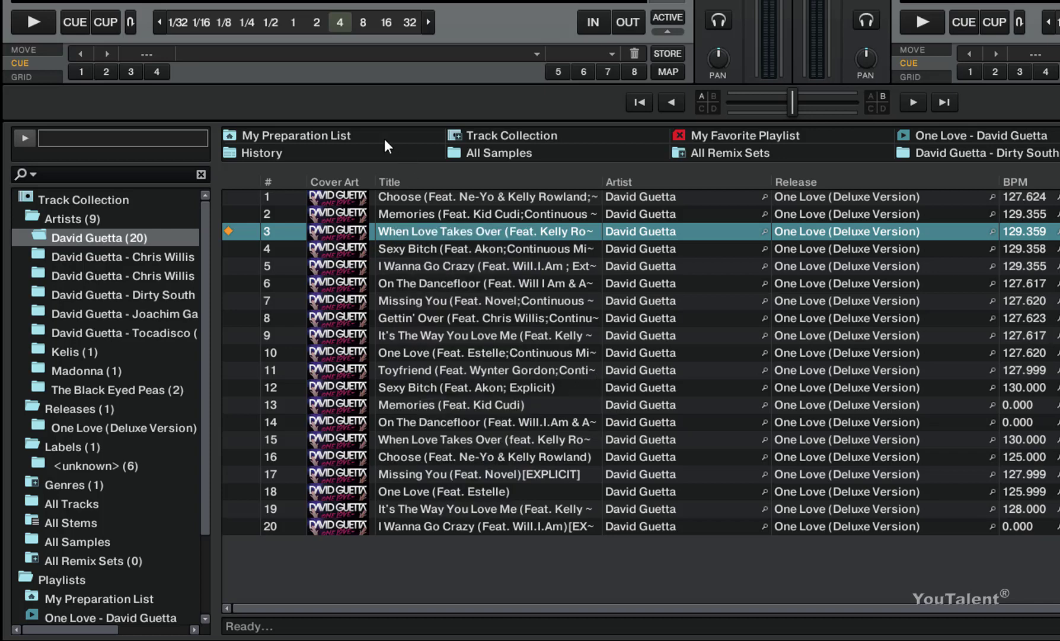
{"action": "left_click", "coordinate": [260, 137]}
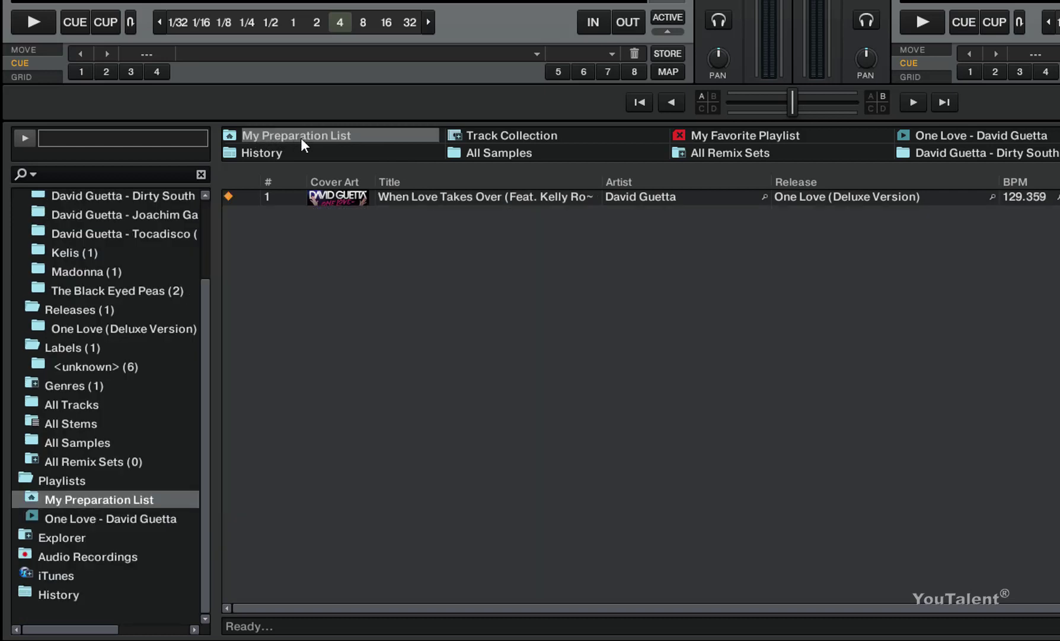